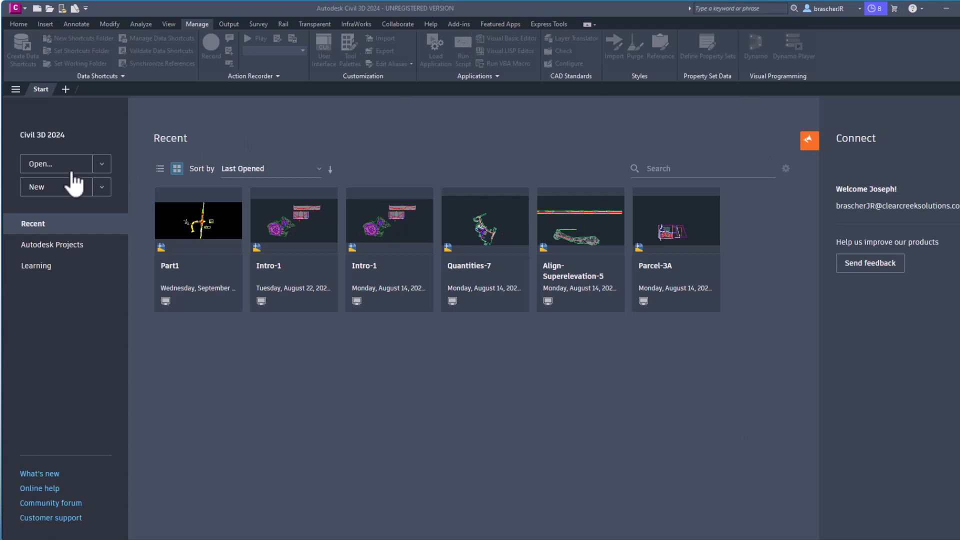
Create a new drawing and open the dialog for importing points from a file
left_click(59, 189)
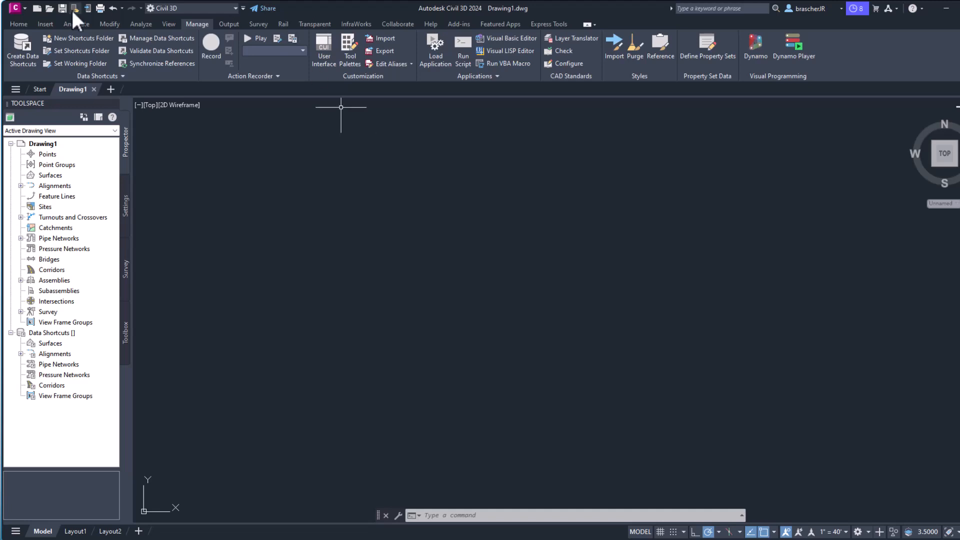
left_click(54, 24)
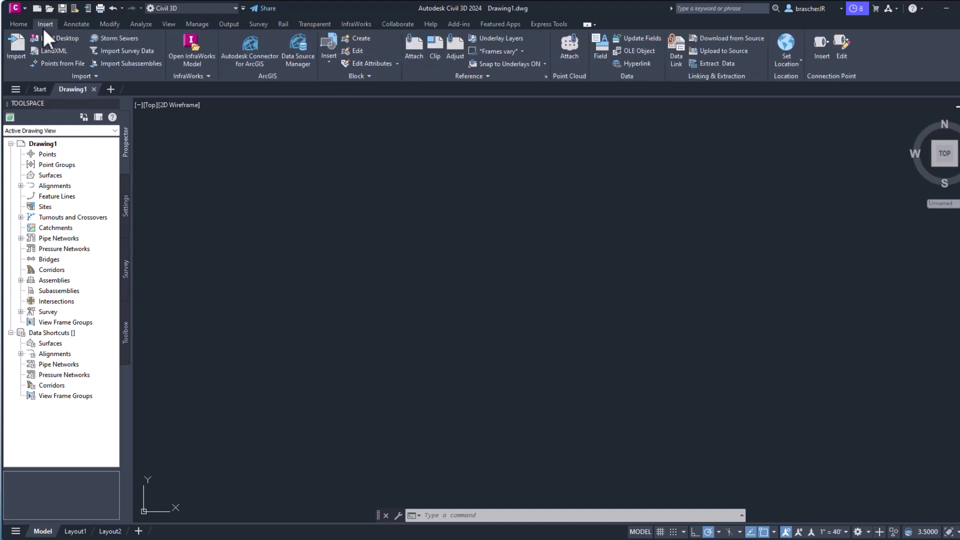
left_click(56, 63)
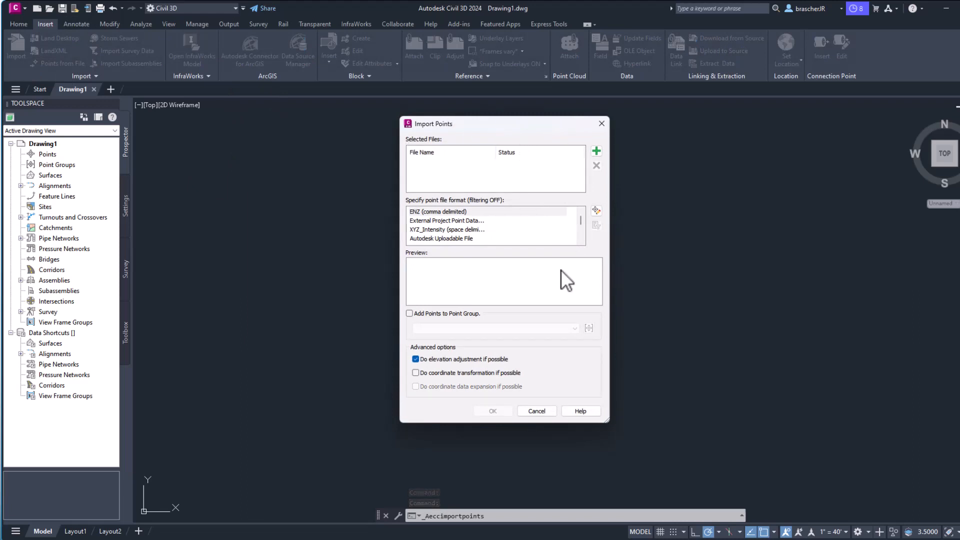
Switch to PointsImport.txt in Notepad, examine the order of its comma-separated point values, and minimize the file
left_click(691, 539)
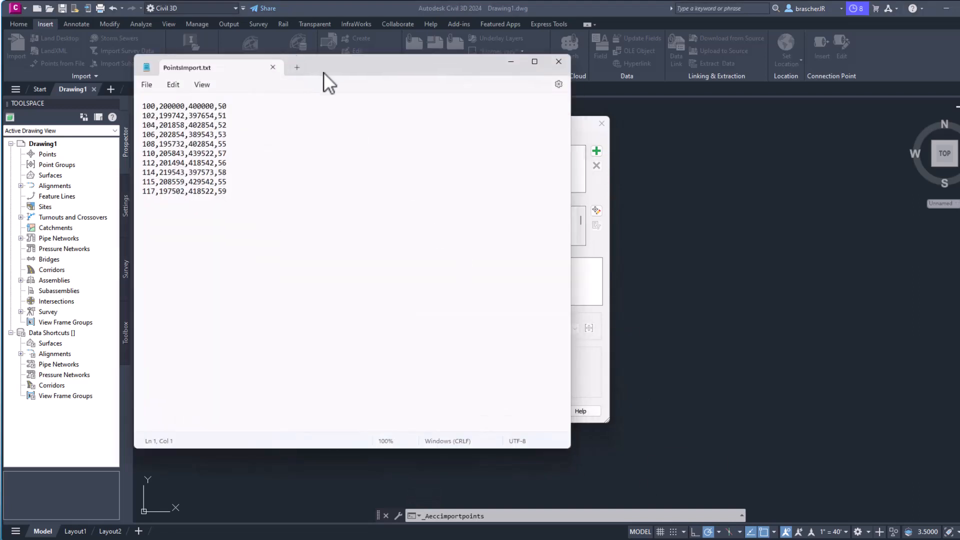
left_click_drag(323, 72, 626, 70)
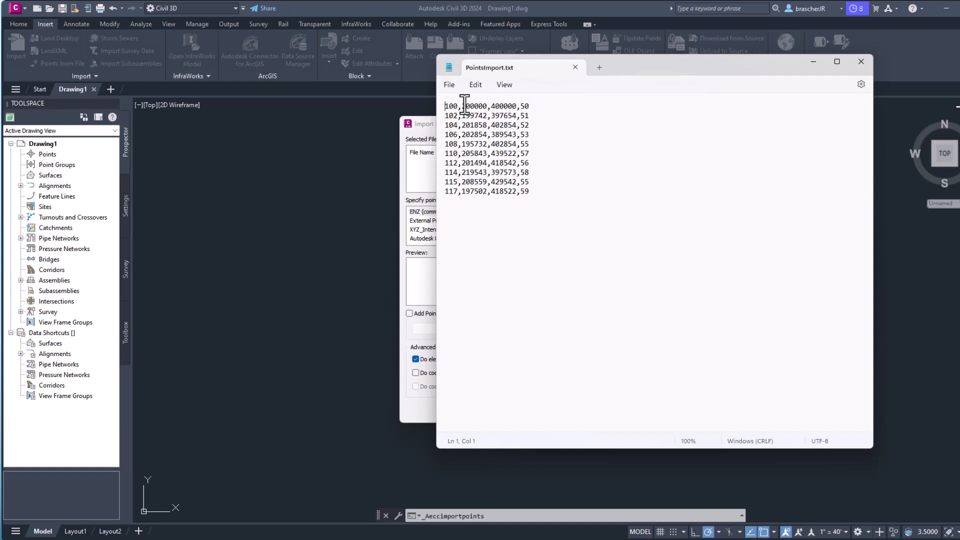
left_click_drag(652, 68, 429, 68)
left_click_drag(317, 83, 333, 86)
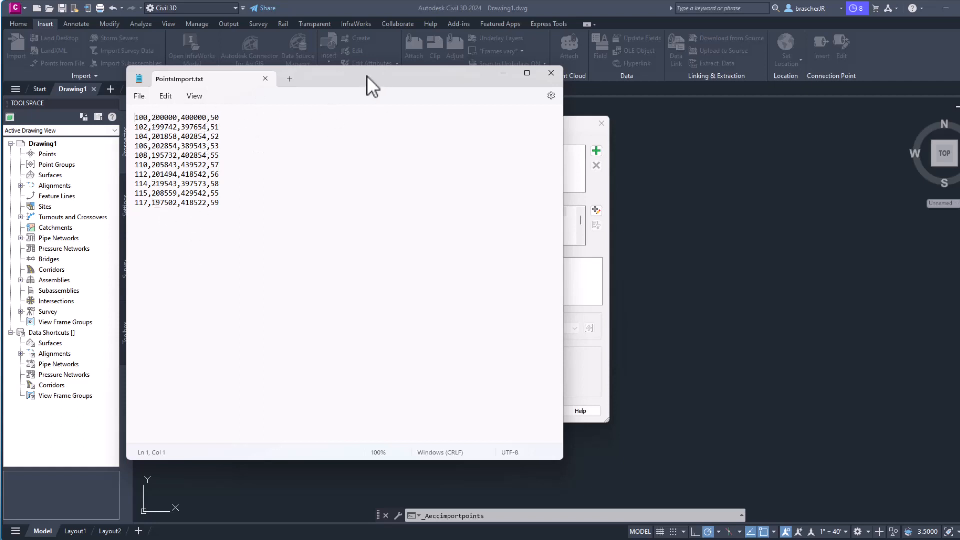
mouse_move(367, 76)
left_mouse_down()
mouse_move(381, 75)
mouse_move(373, 94)
left_mouse_up()
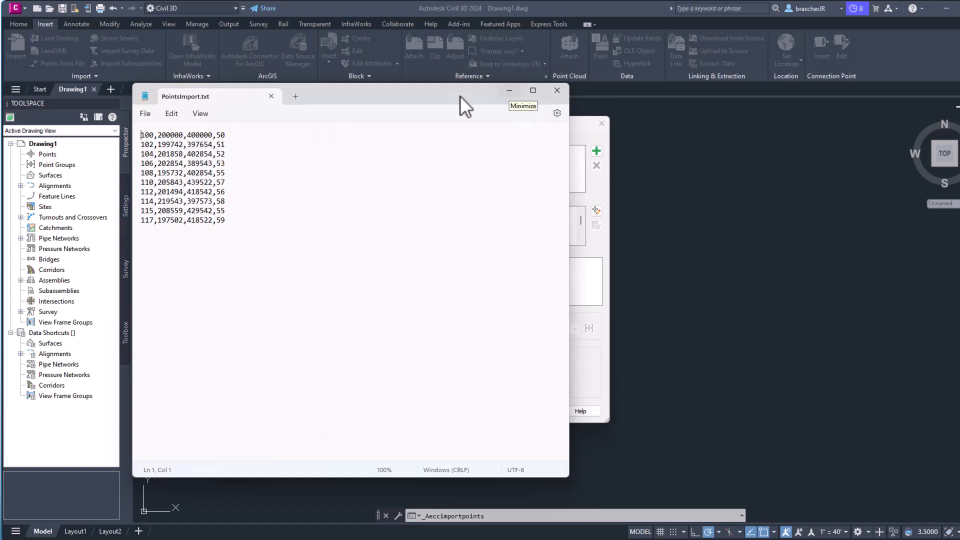
left_click(509, 91)
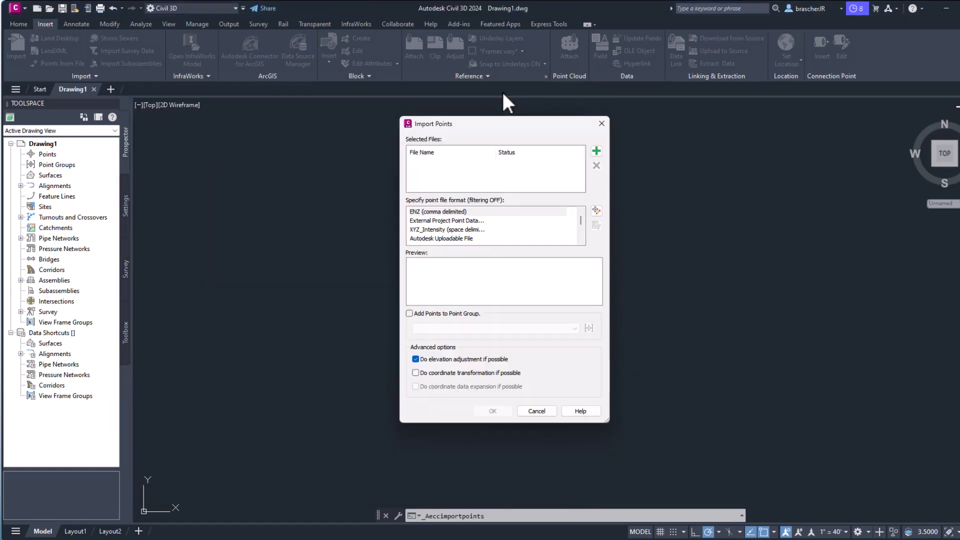
left_click(597, 151)
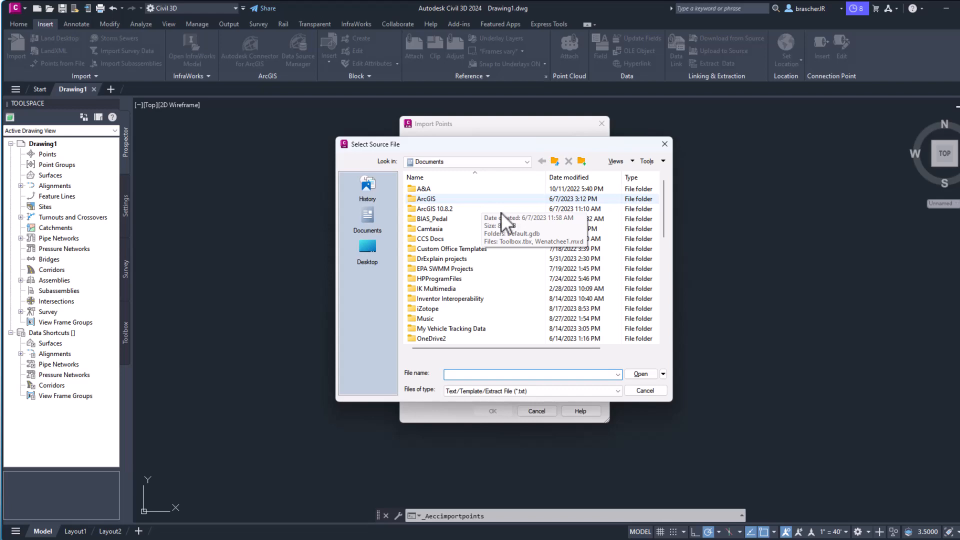
scroll(501, 212, "down", 10)
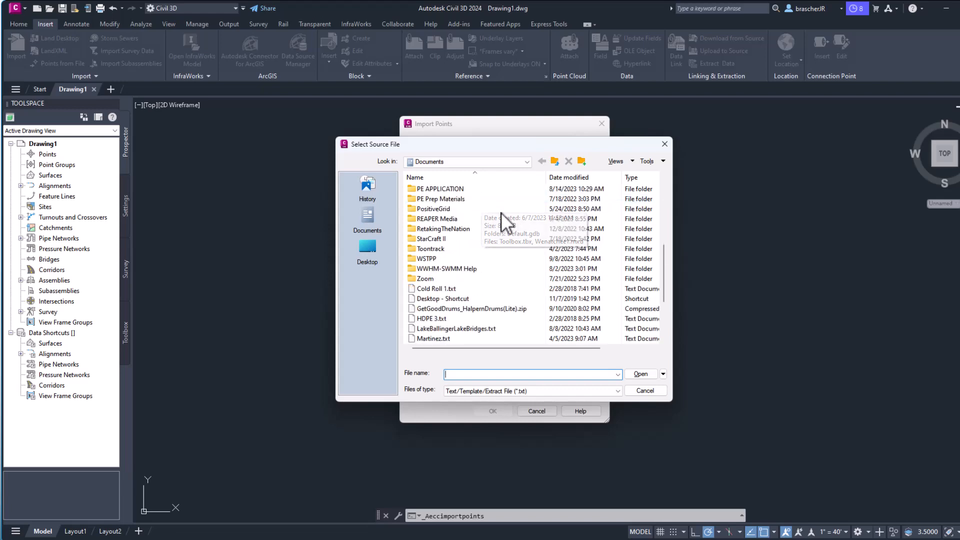
left_click(665, 144)
Choose the PNEZD (comma delimited) point file format and add PointsImport.txt from Documents as the source file
scroll(461, 218, "down", 5)
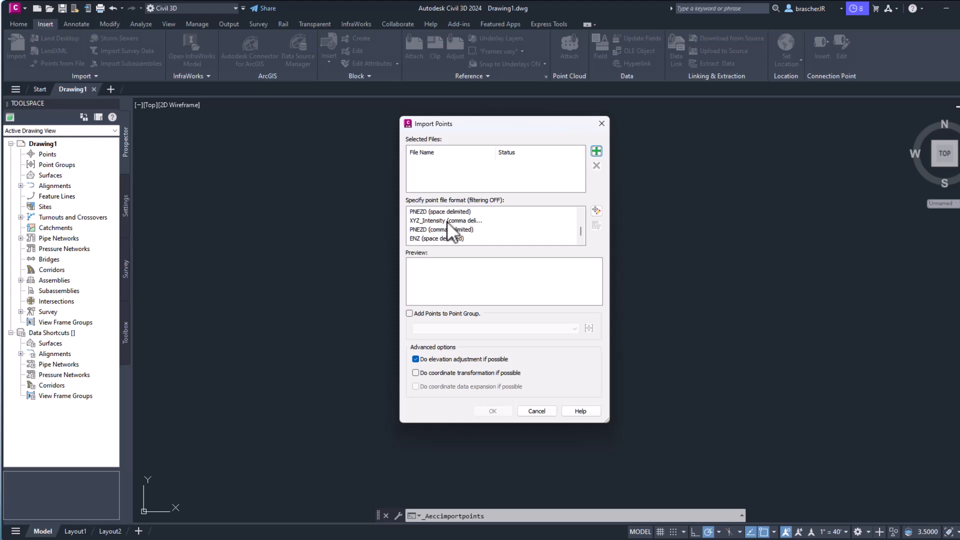
left_click(451, 229)
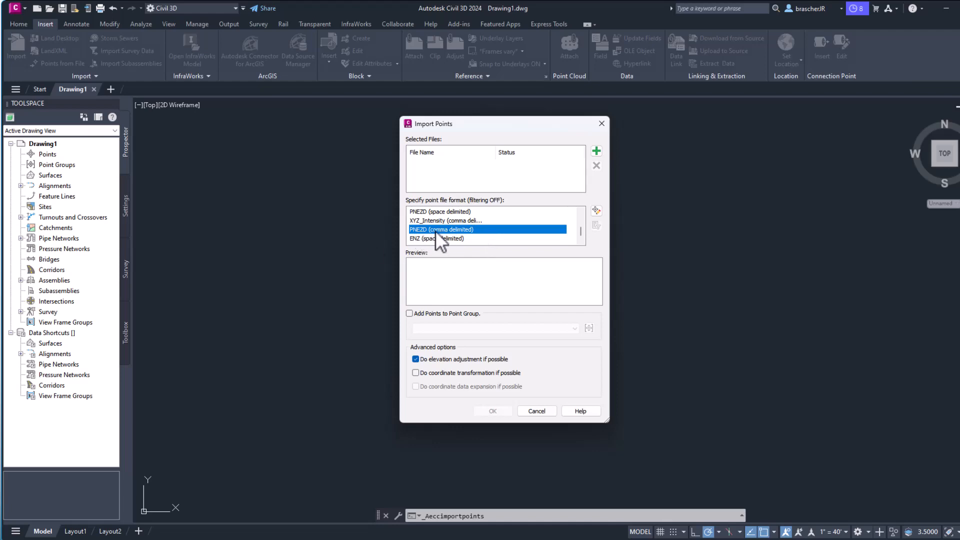
left_click(598, 152)
scroll(450, 240, "down", 3)
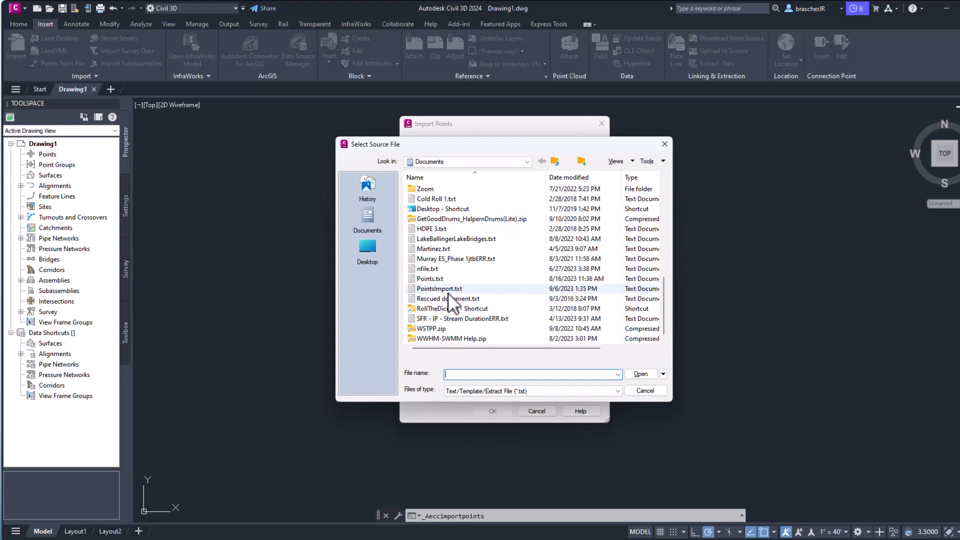
double_click(449, 291)
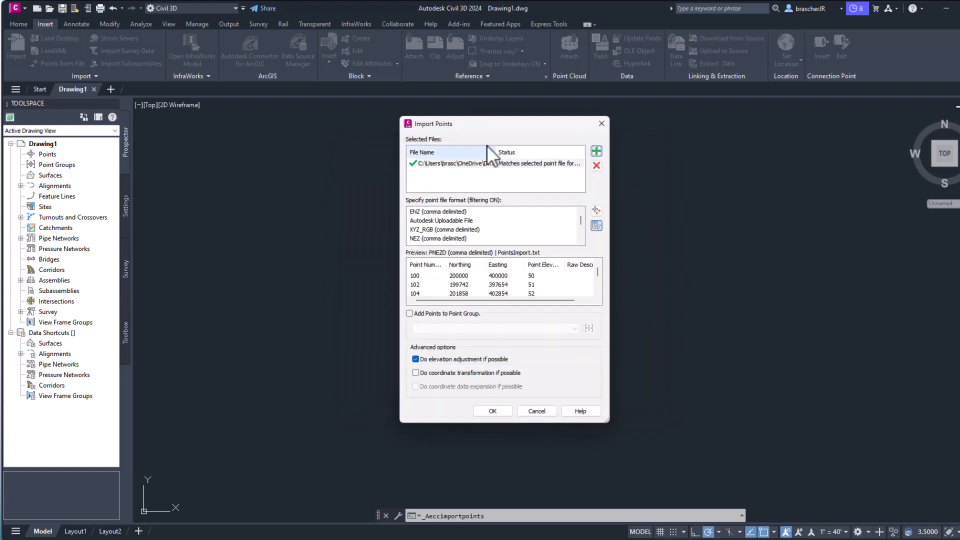
Compare how the PNEZD, PNEZ, PENZD and ENZ comma-delimited formats assign the file's columns in the preview
scroll(496, 233, "down", 1)
scroll(484, 231, "up", 1)
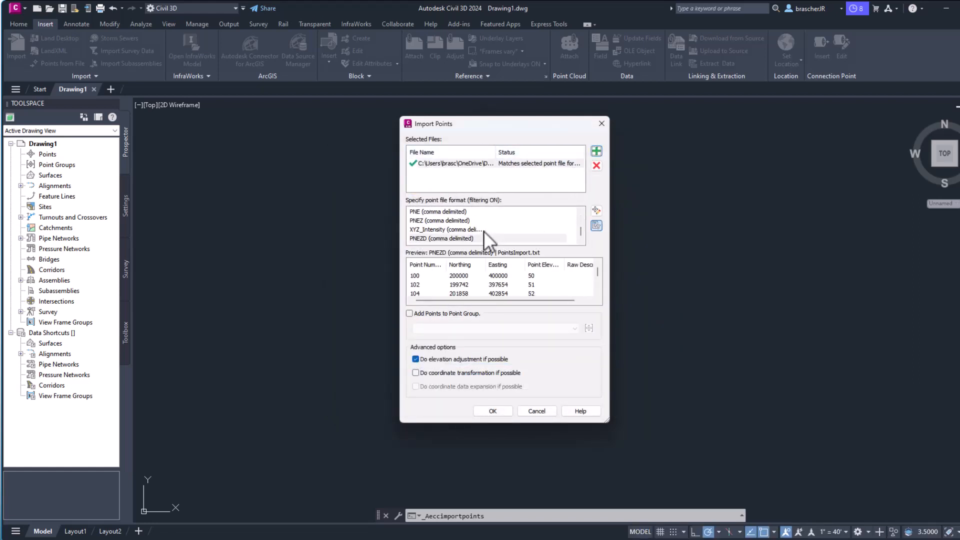
scroll(471, 215, "down", 3)
mouse_move(538, 300)
left_mouse_down()
mouse_move(577, 297)
mouse_move(539, 298)
left_mouse_up()
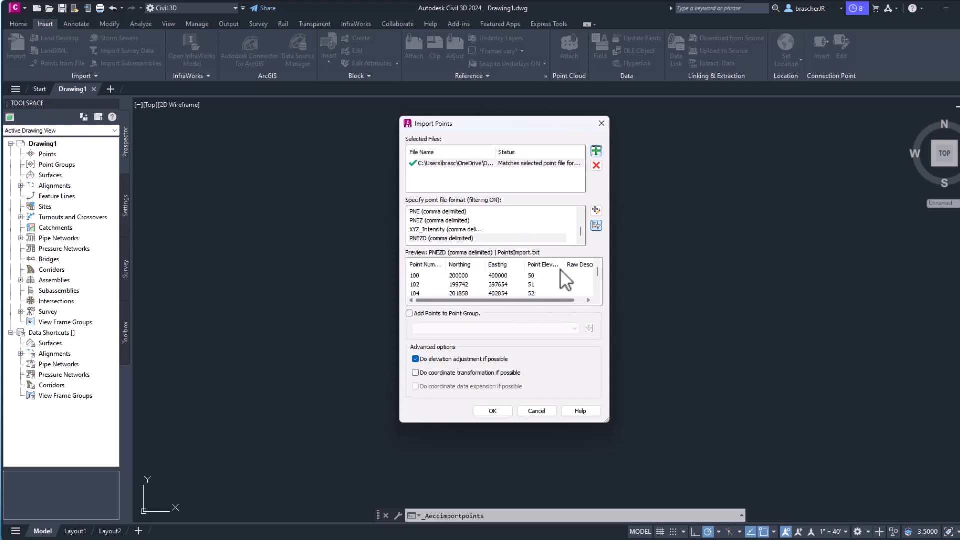
left_click(460, 221)
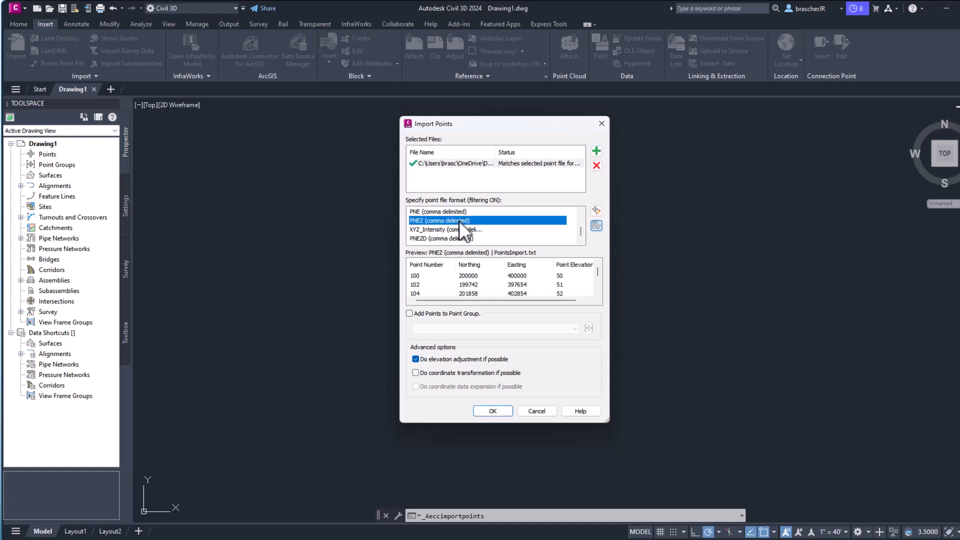
scroll(473, 218, "up", 1)
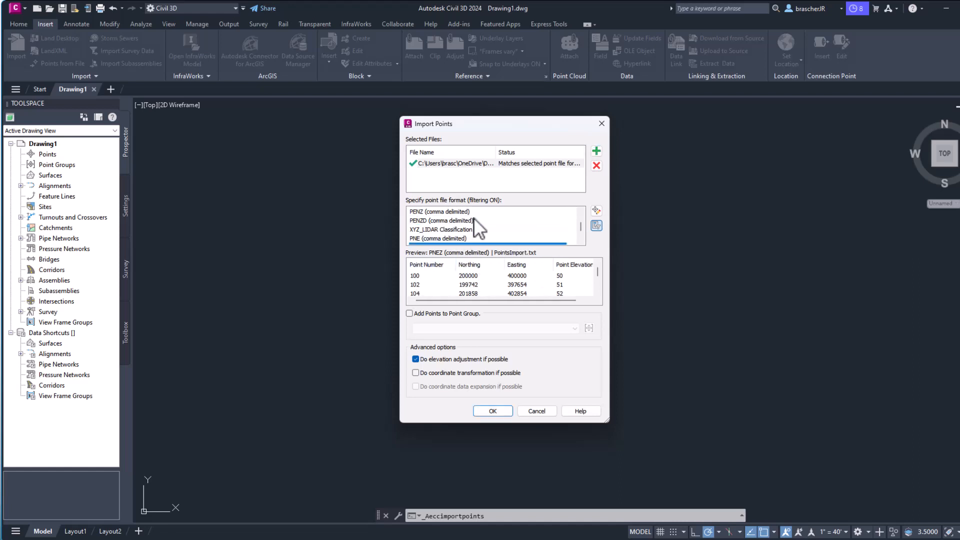
left_click(457, 224)
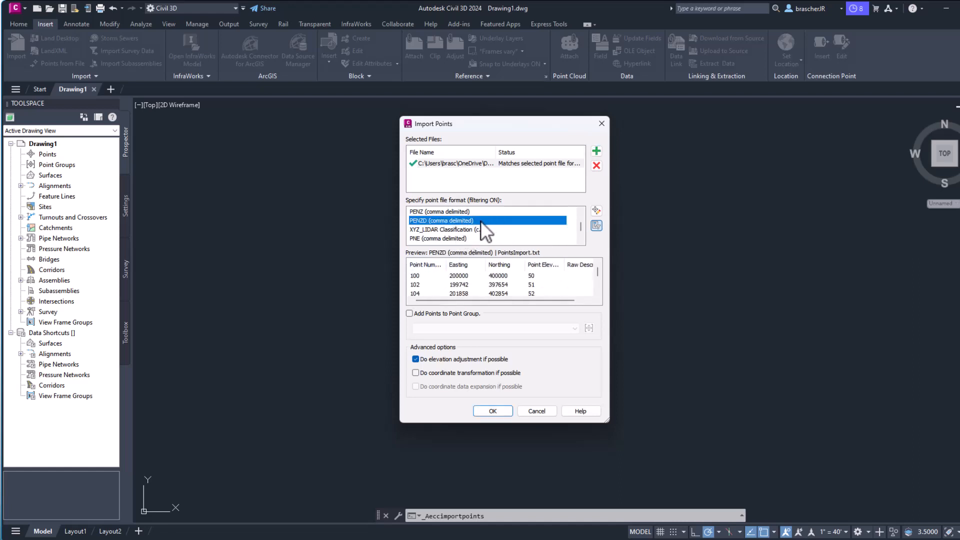
scroll(475, 219, "up", 4)
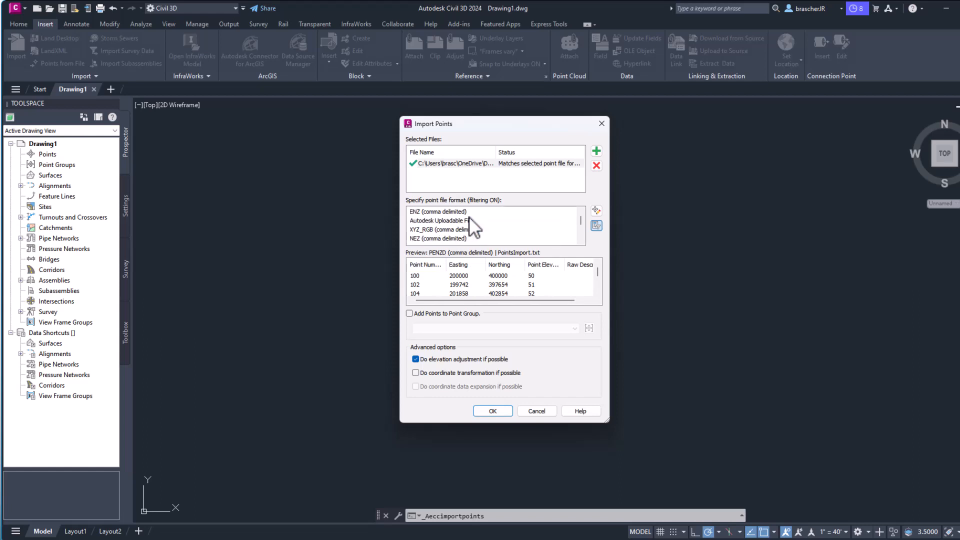
left_click(439, 211)
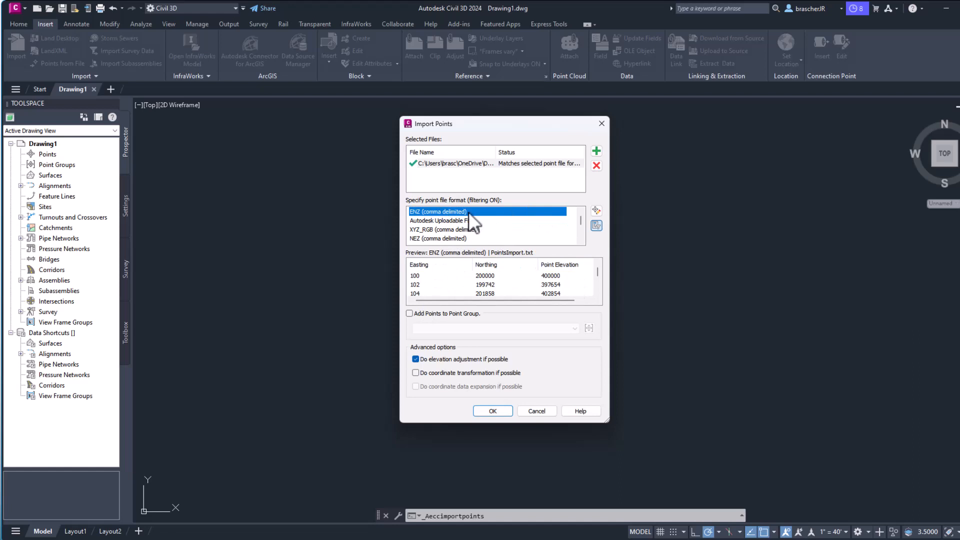
Set the point file format to PNEZ (comma delimited) and check its columns in the preview
scroll(470, 215, "down", 2)
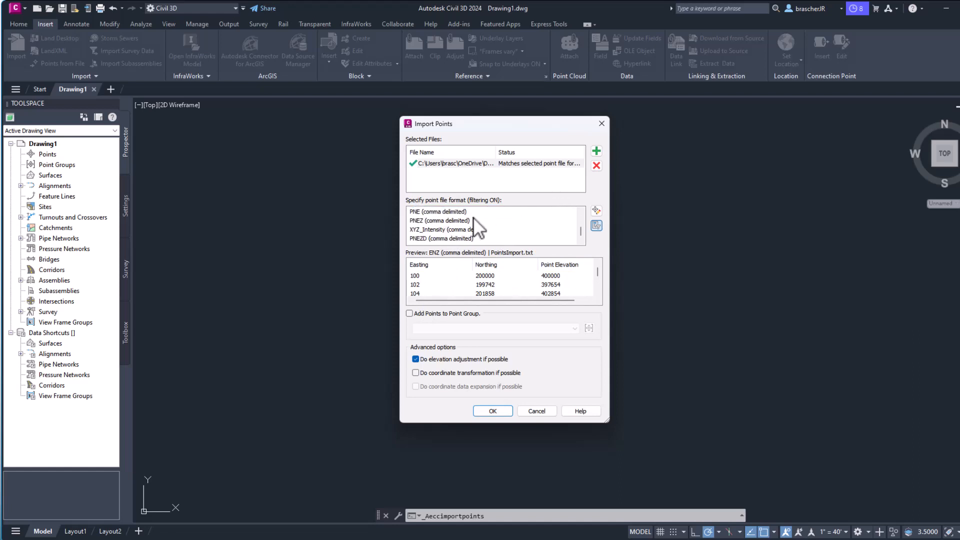
scroll(446, 220, "up", 1)
scroll(443, 217, "down", 1)
left_click(452, 222)
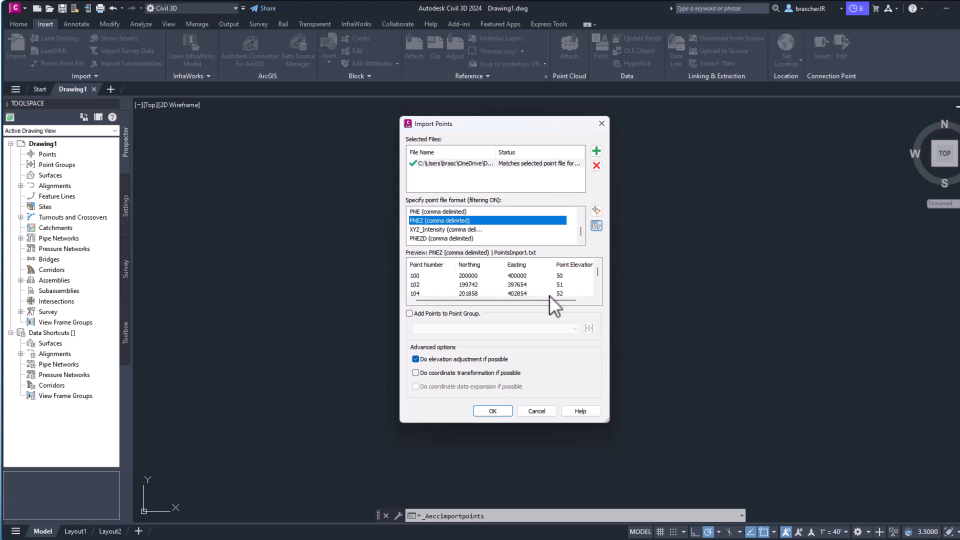
mouse_move(544, 302)
left_mouse_down()
mouse_move(572, 299)
mouse_move(537, 299)
left_mouse_up()
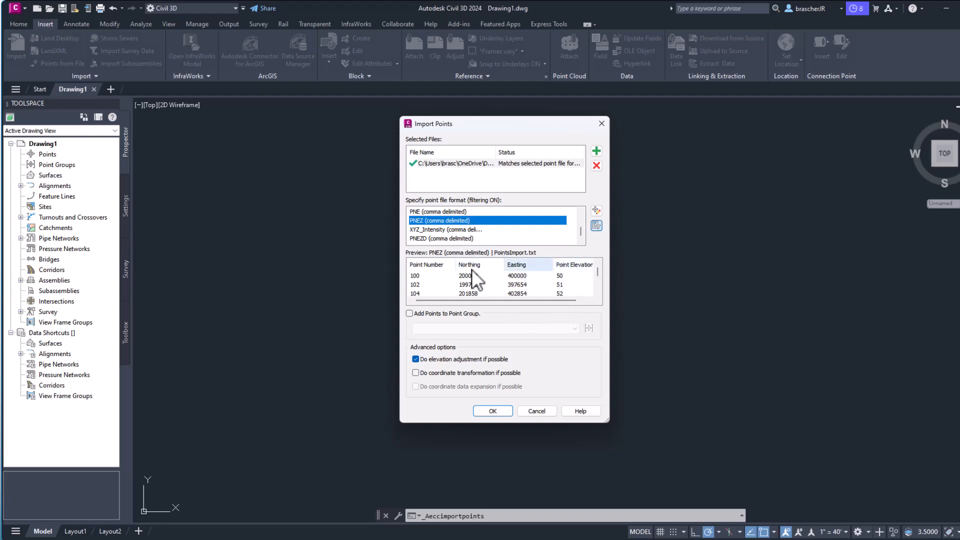
Add the points to a new point group named Survey Data and run the import
left_click(410, 313)
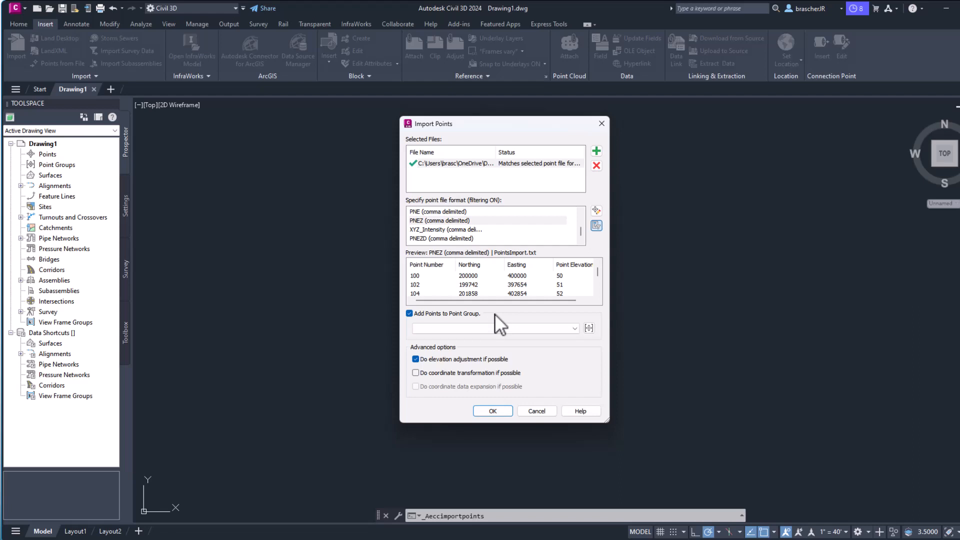
left_click(589, 328)
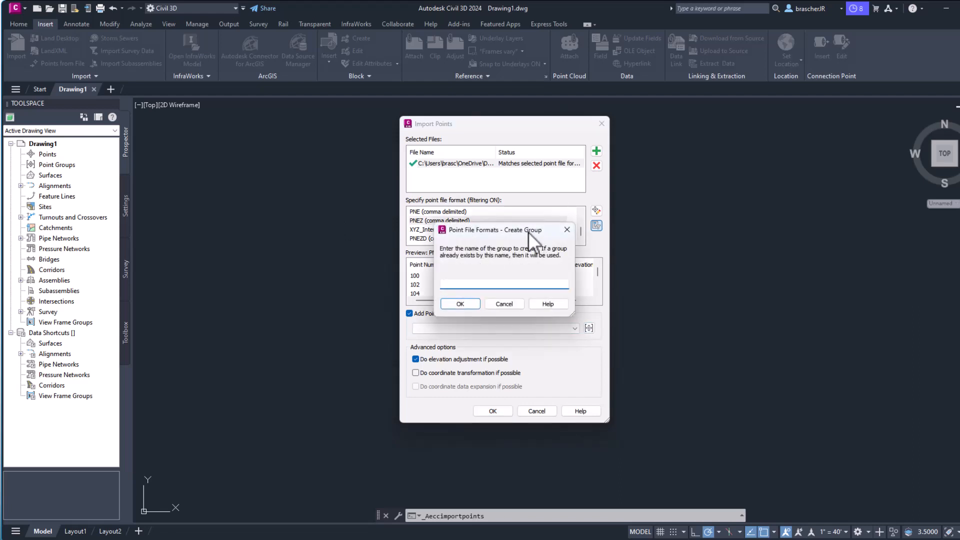
type("Survey Data")
left_click(469, 302)
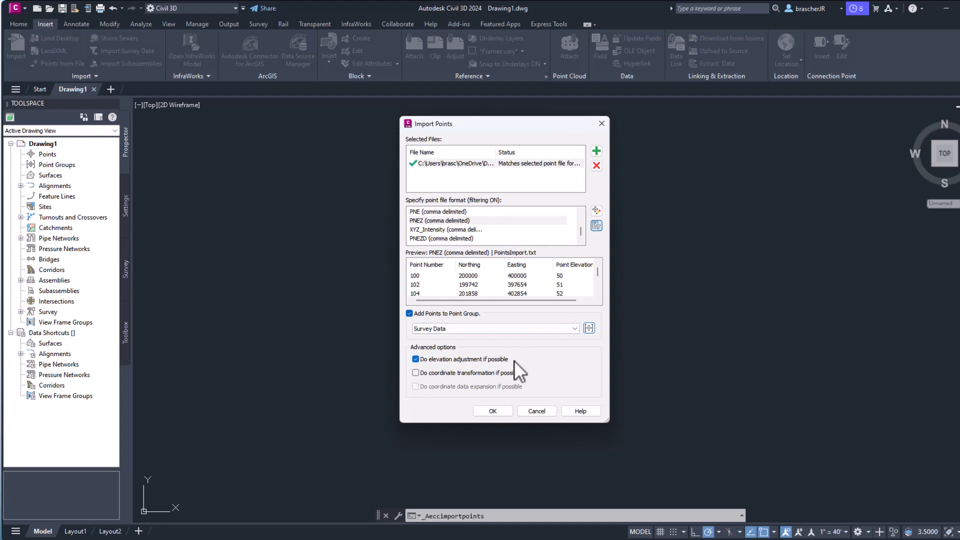
left_click(494, 411)
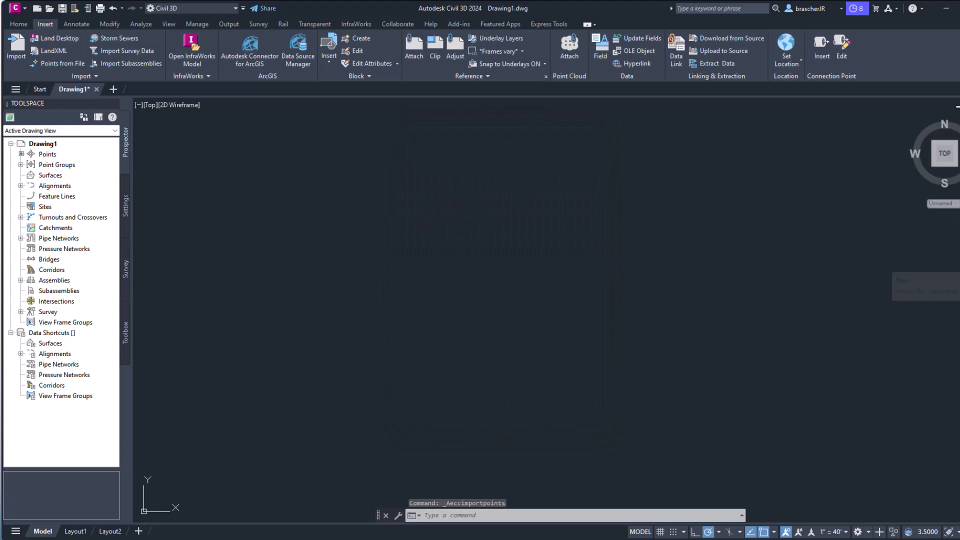
Zoom to the drawing extents to find the imported points, then select COGO point 104
left_click(959, 265)
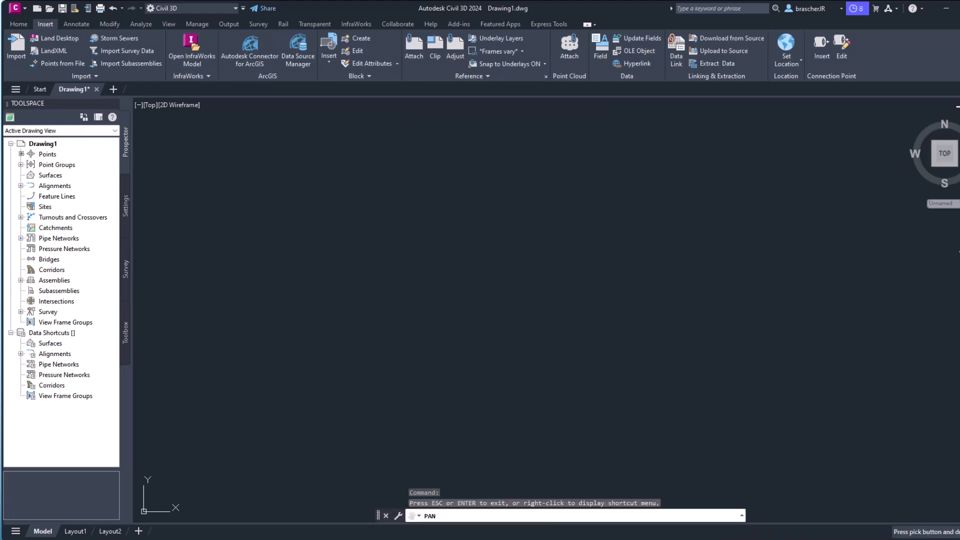
left_click_drag(709, 272, 726, 267)
right_click(725, 267)
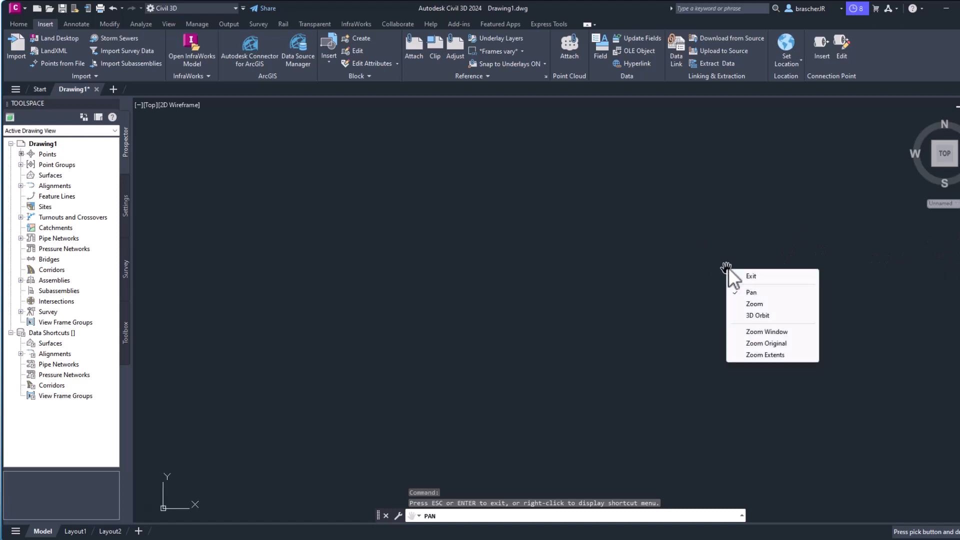
left_click(775, 356)
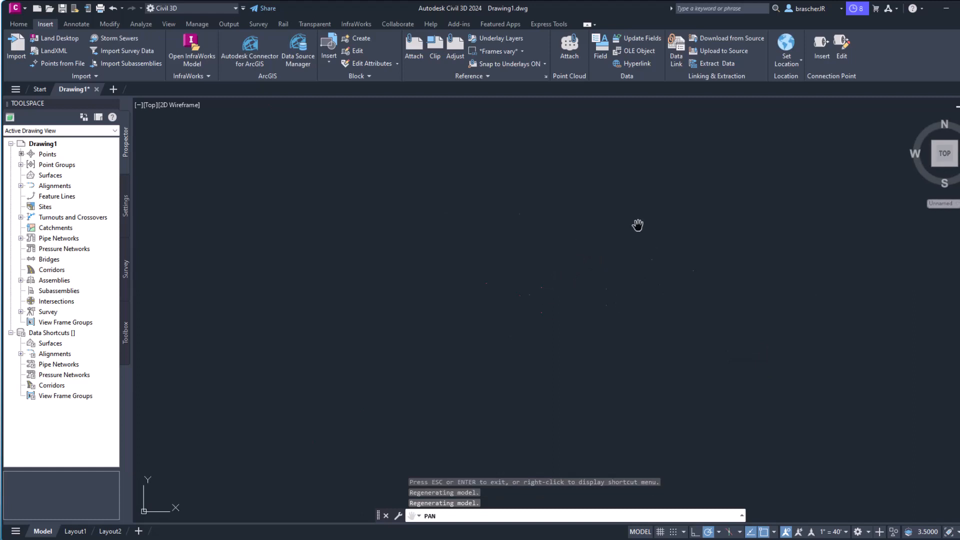
right_click(731, 225)
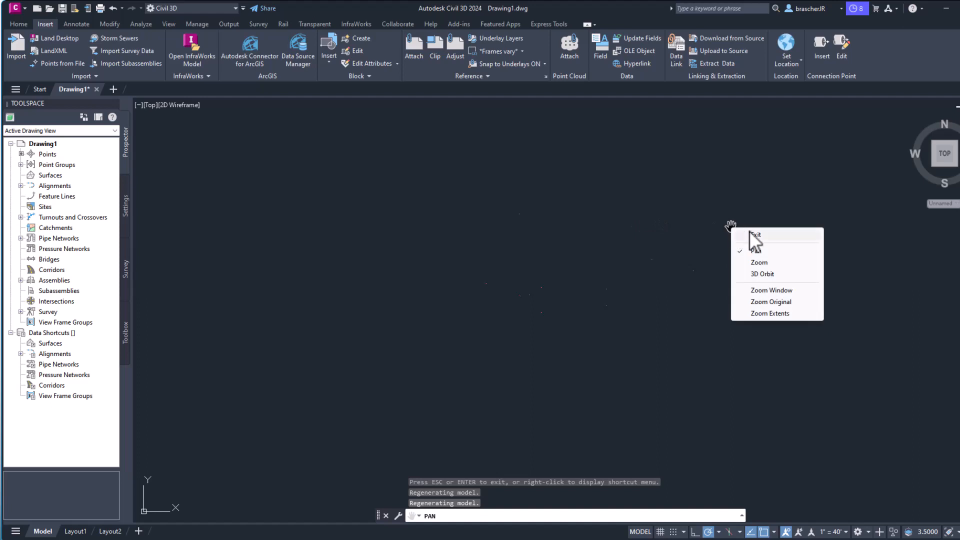
left_click(753, 235)
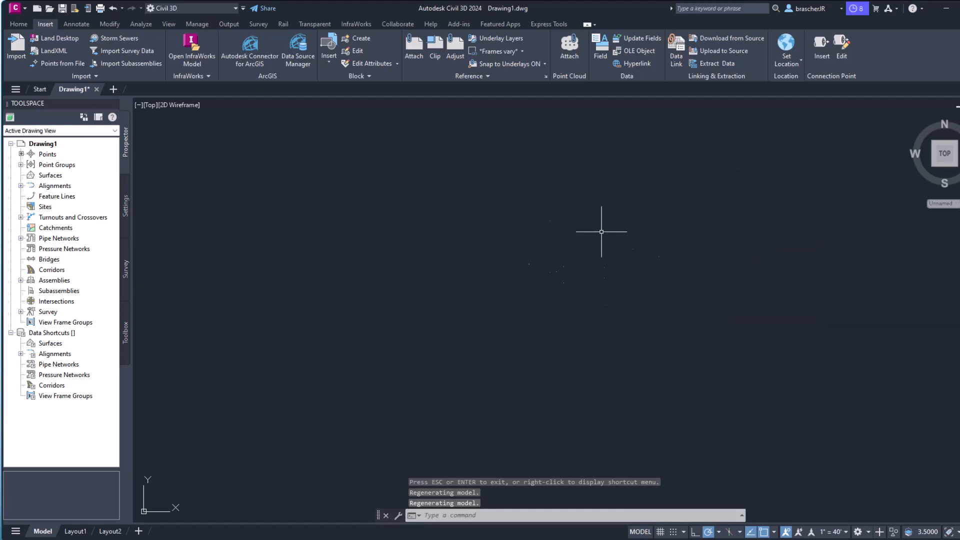
scroll(595, 242, "up", 6)
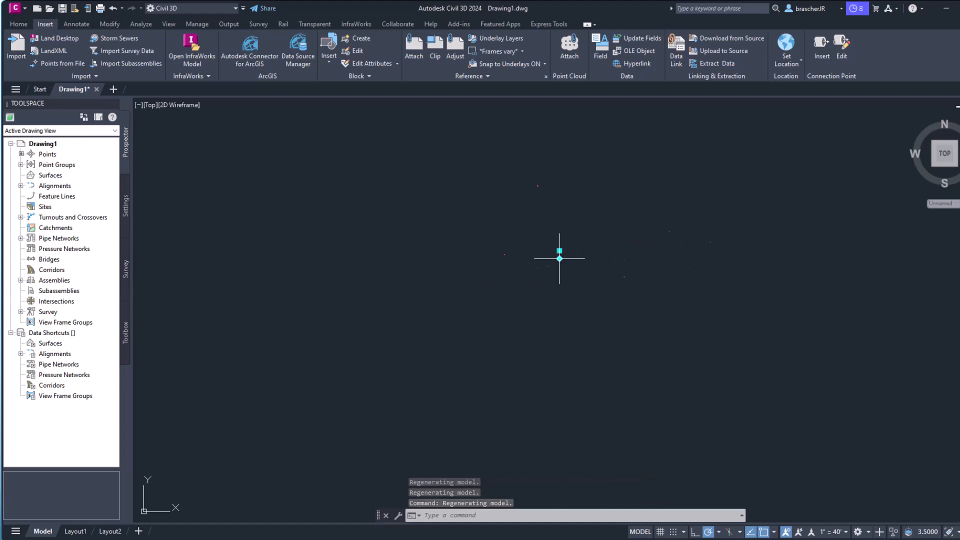
left_click(560, 256)
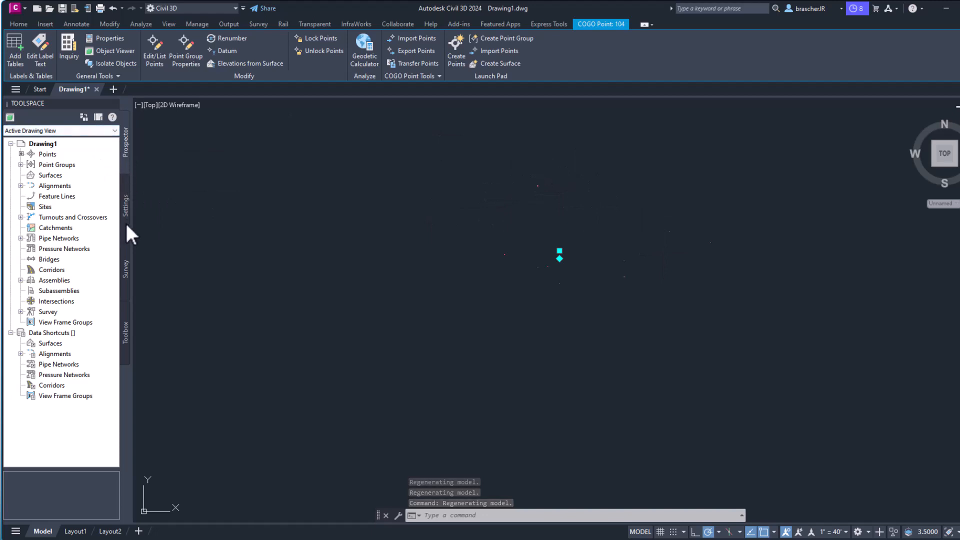
Look through the toolbox, survey and settings collections, including the categories under the drawing's Point settings, and return to the drawing's object tree
left_click(128, 337)
left_click(127, 280)
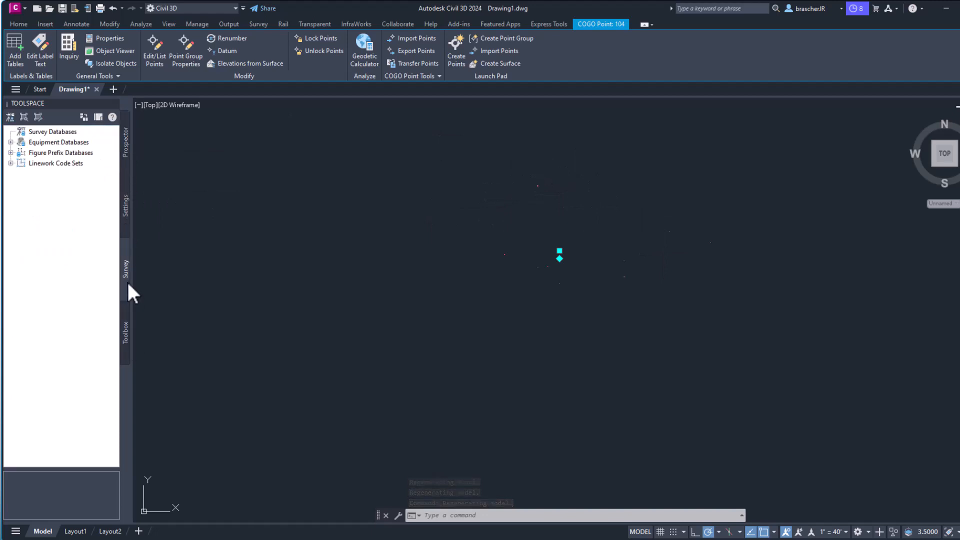
left_click(127, 220)
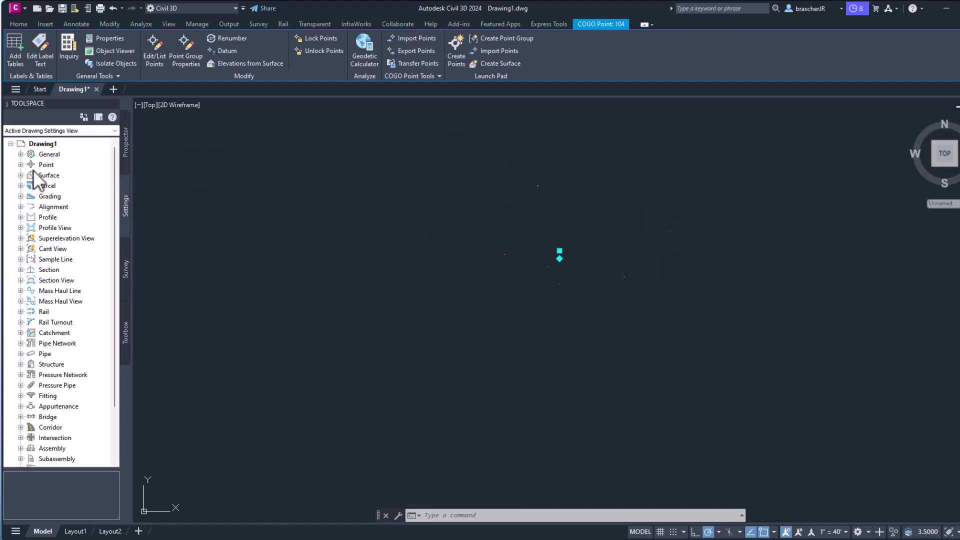
left_click(21, 165)
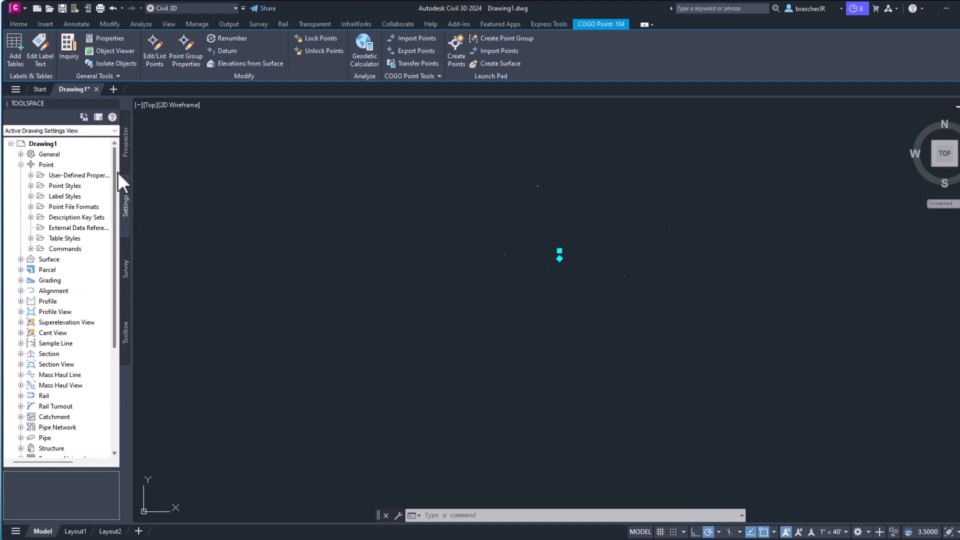
left_click(123, 155)
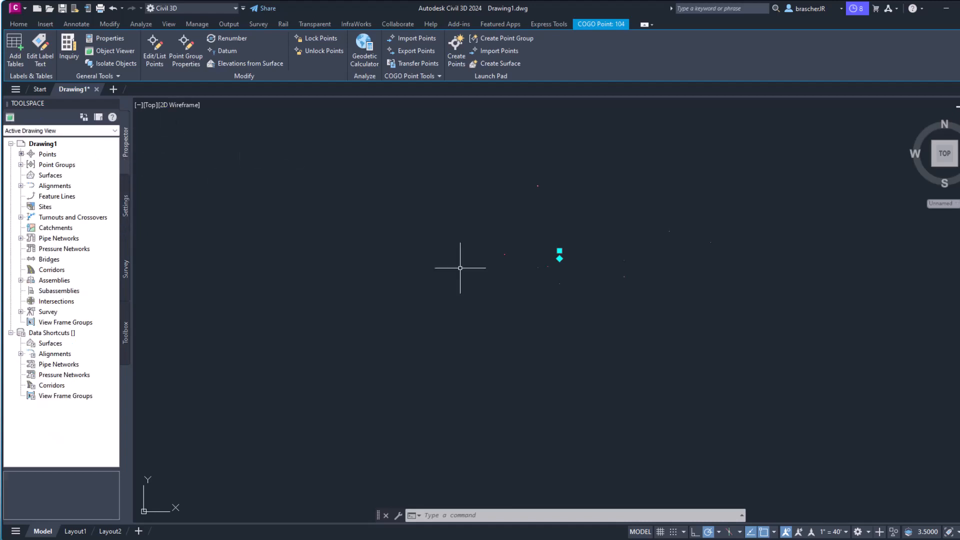
Expand the drawing's point groups and open the properties of the Survey Data group
scroll(548, 233, "down", 2)
left_click(21, 165)
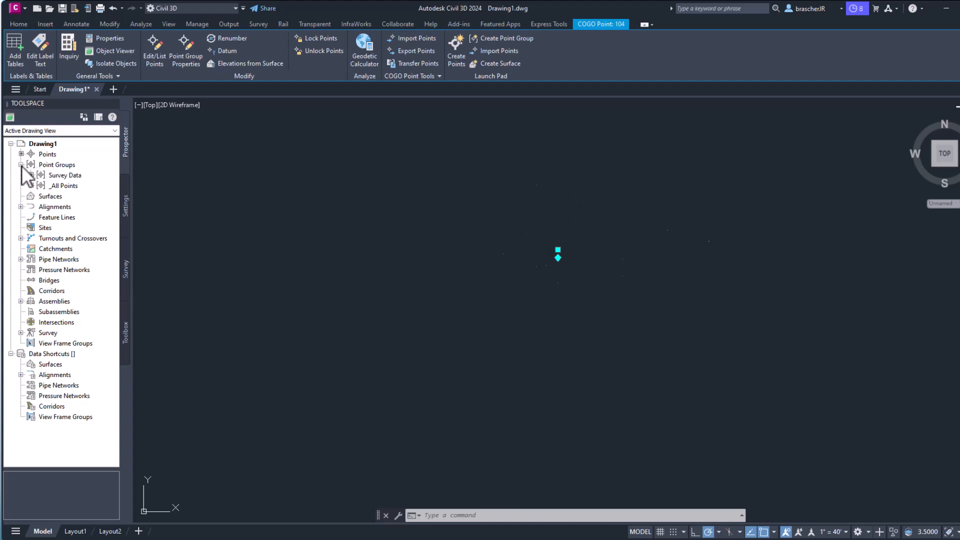
left_click(61, 176)
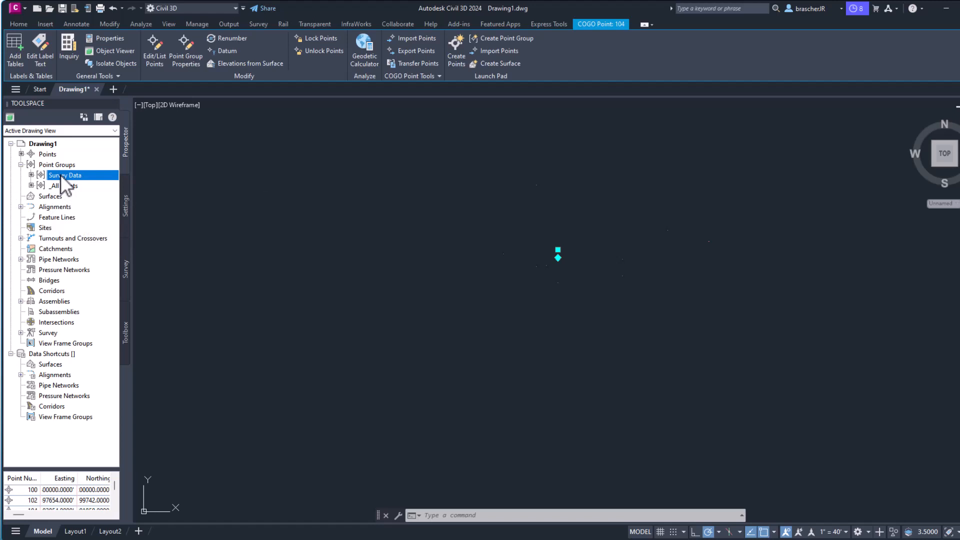
right_click(61, 179)
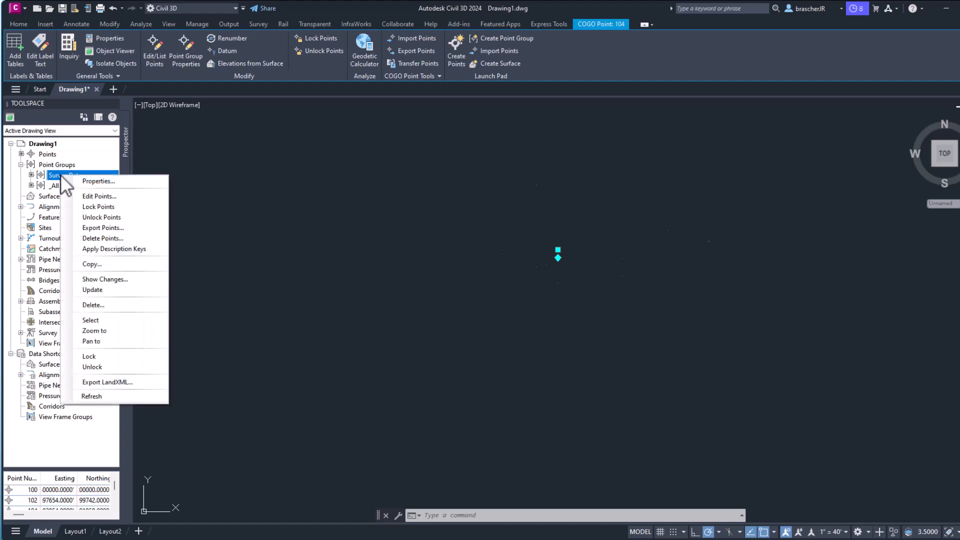
left_click(119, 180)
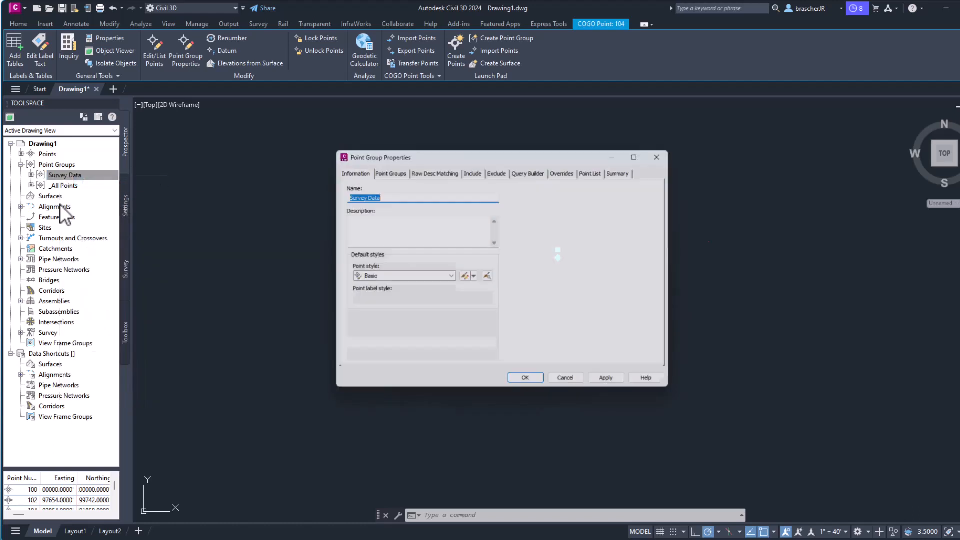
Review the Survey Data group's point group, raw description matching, include, exclude and information properties, and close them without editing
left_click(394, 169)
left_click(434, 169)
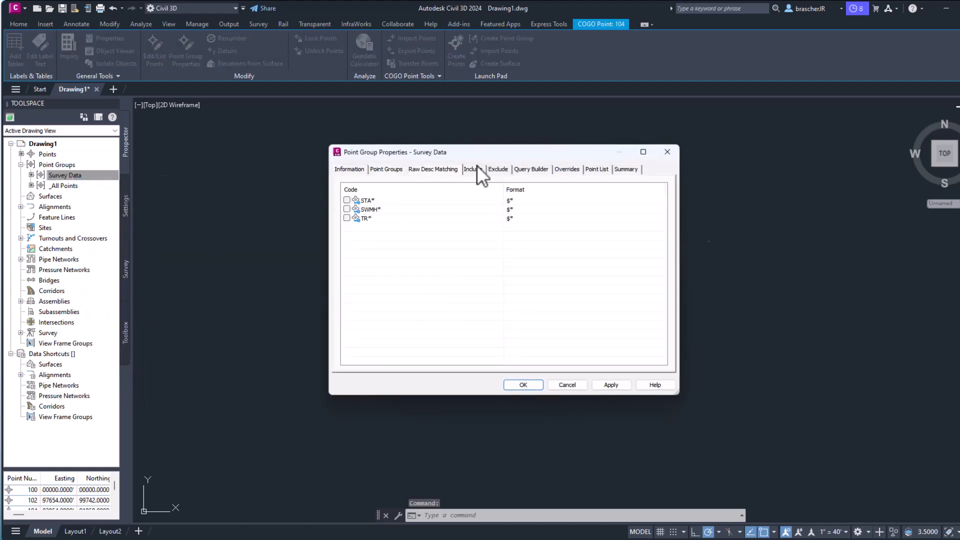
left_click(474, 169)
left_click(505, 169)
left_click(480, 171)
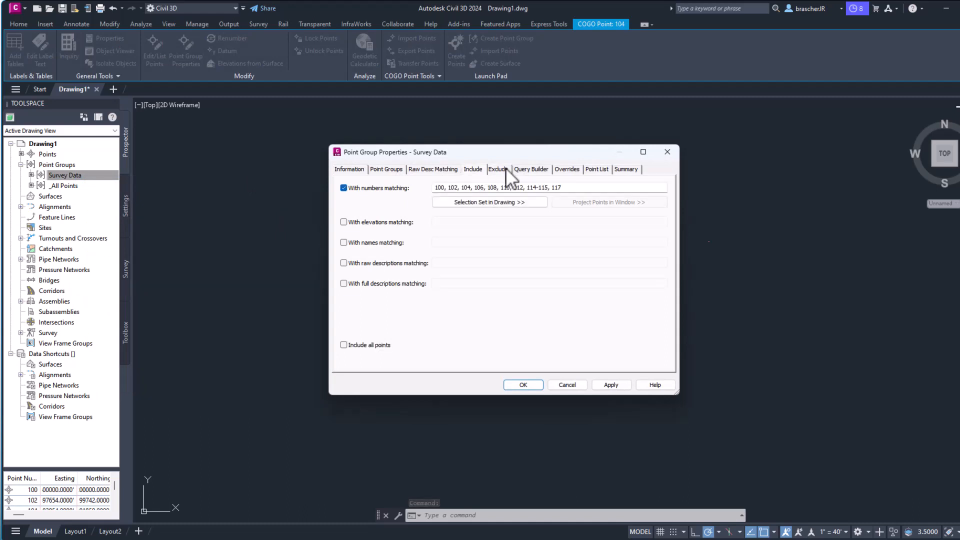
left_click(349, 168)
left_click(669, 152)
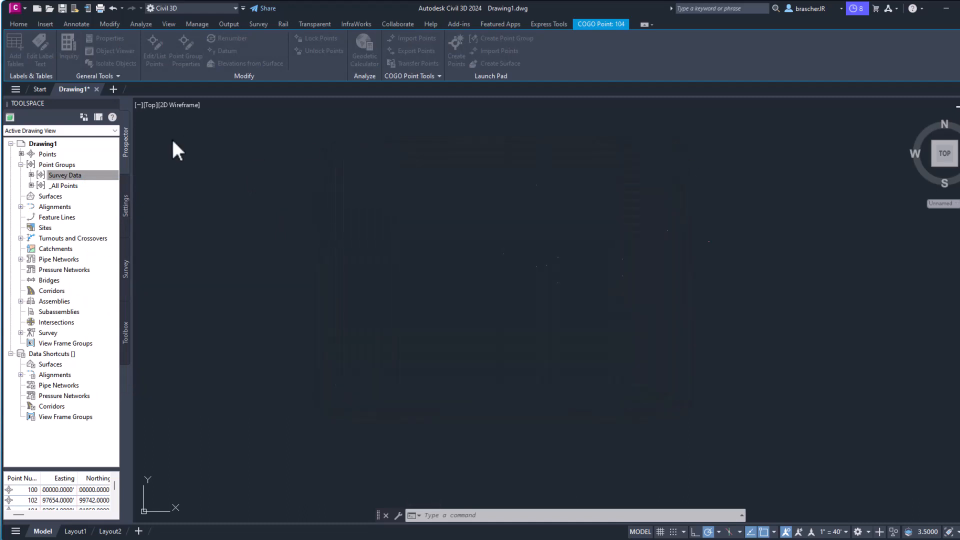
right_click(92, 173)
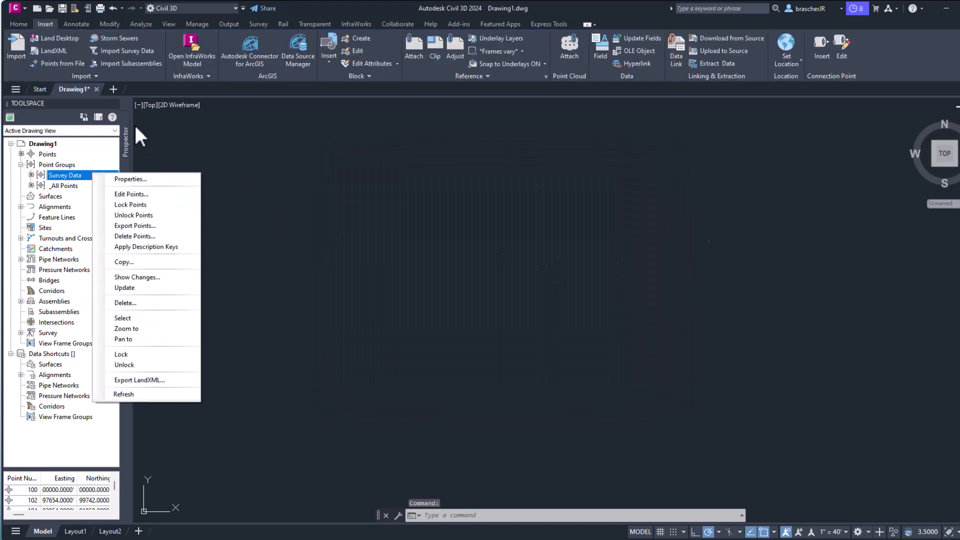
left_click(493, 179)
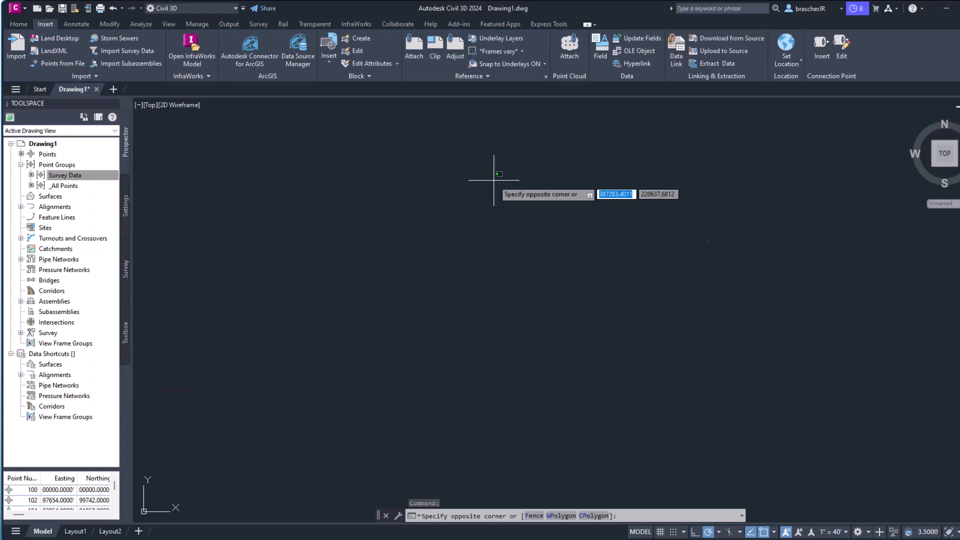
left_click(489, 225)
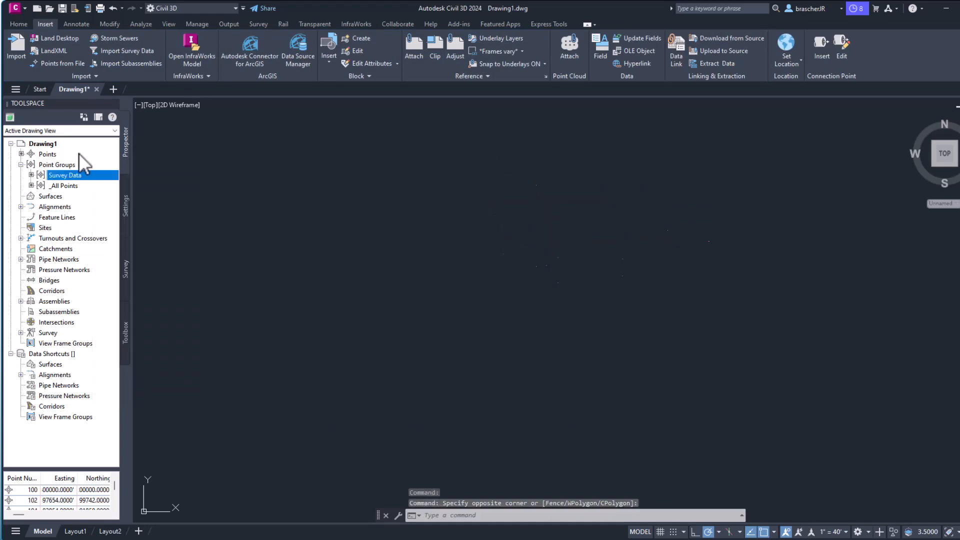
scroll(564, 225, "down", 3)
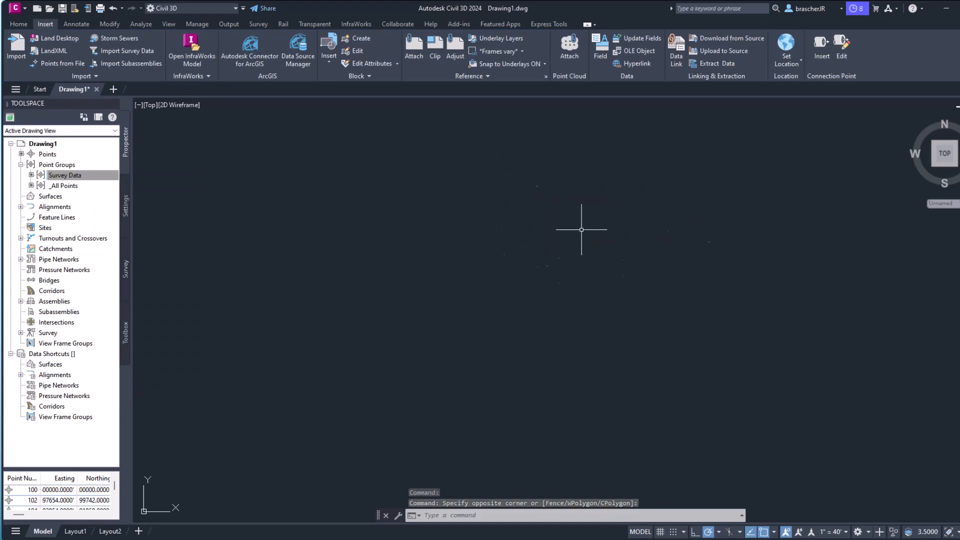